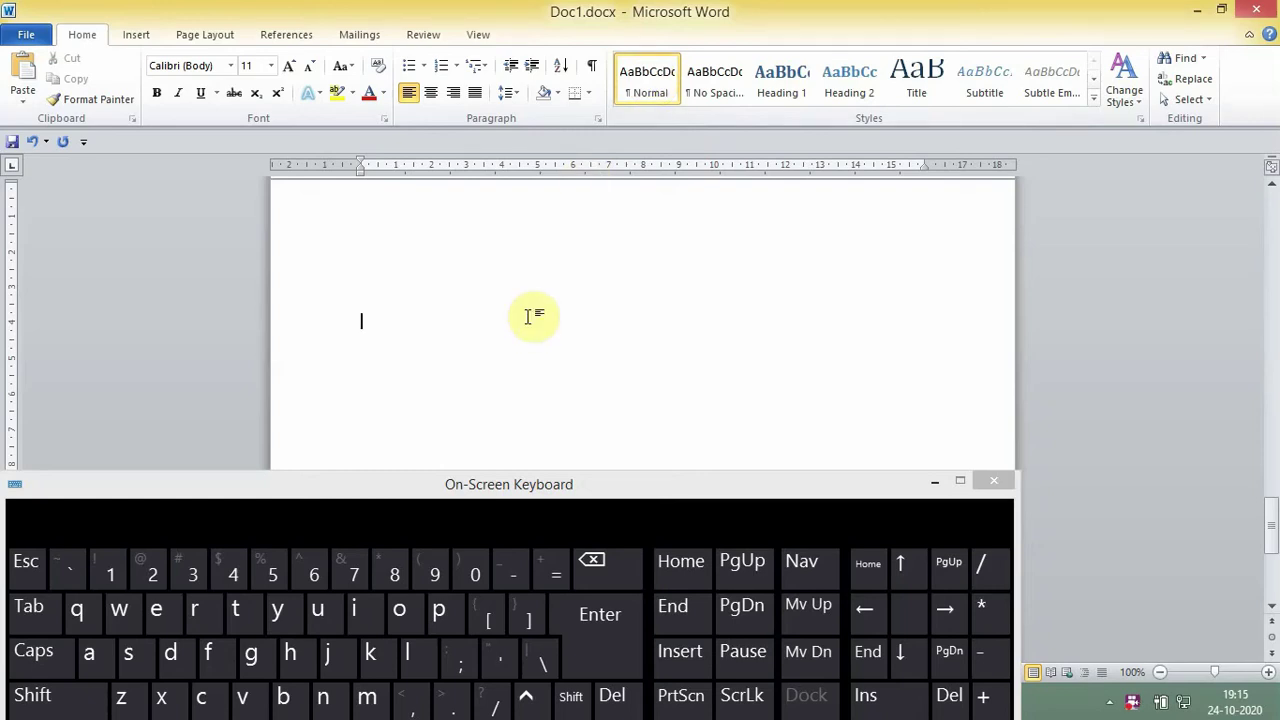
Type 'ke@' and '#' into the Word document using the on-screen keyboard's Shift.
{"action": "type", "text": "ke"}
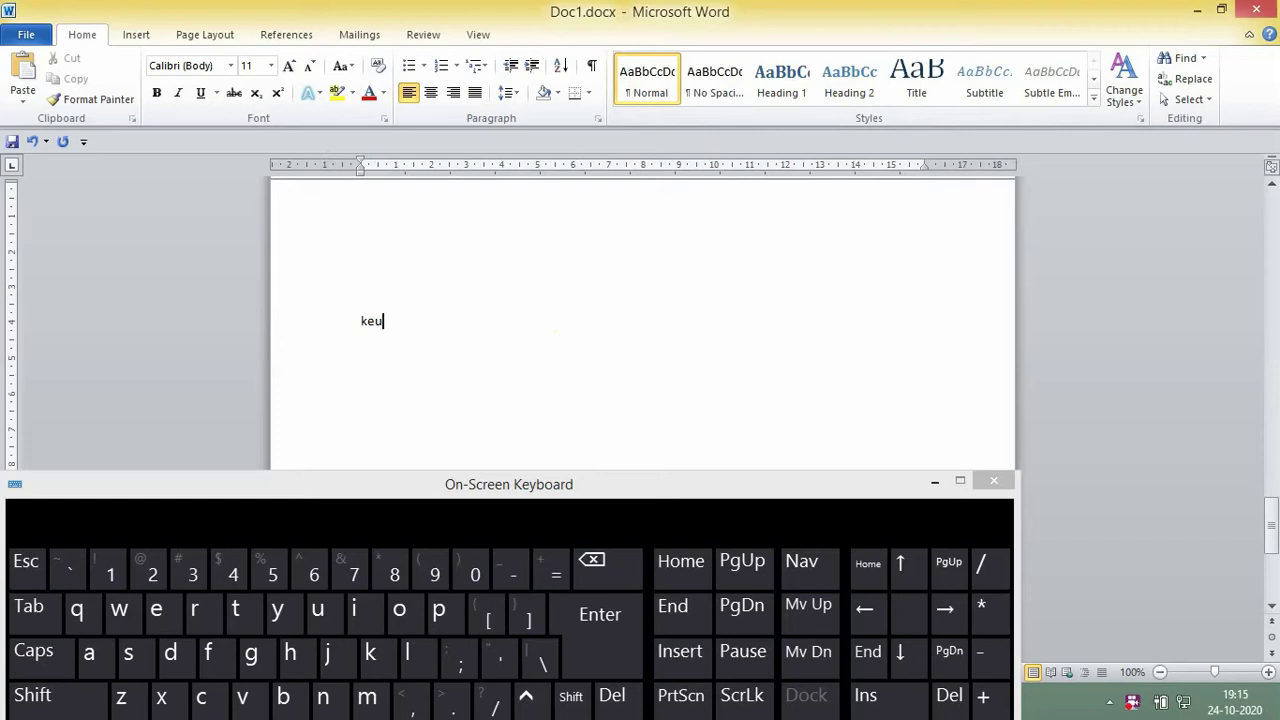
{"action": "type", "text": "@"}
{"action": "key", "text": "shift"}
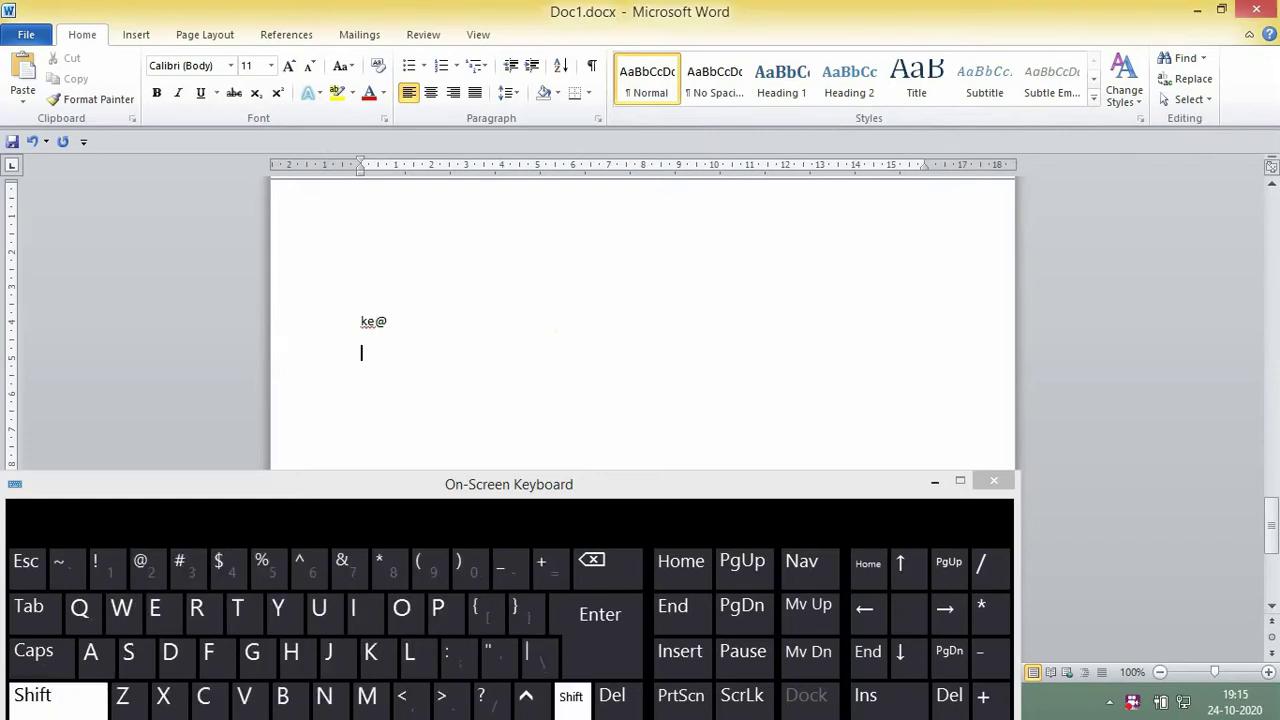
{"action": "type", "text": "#"}
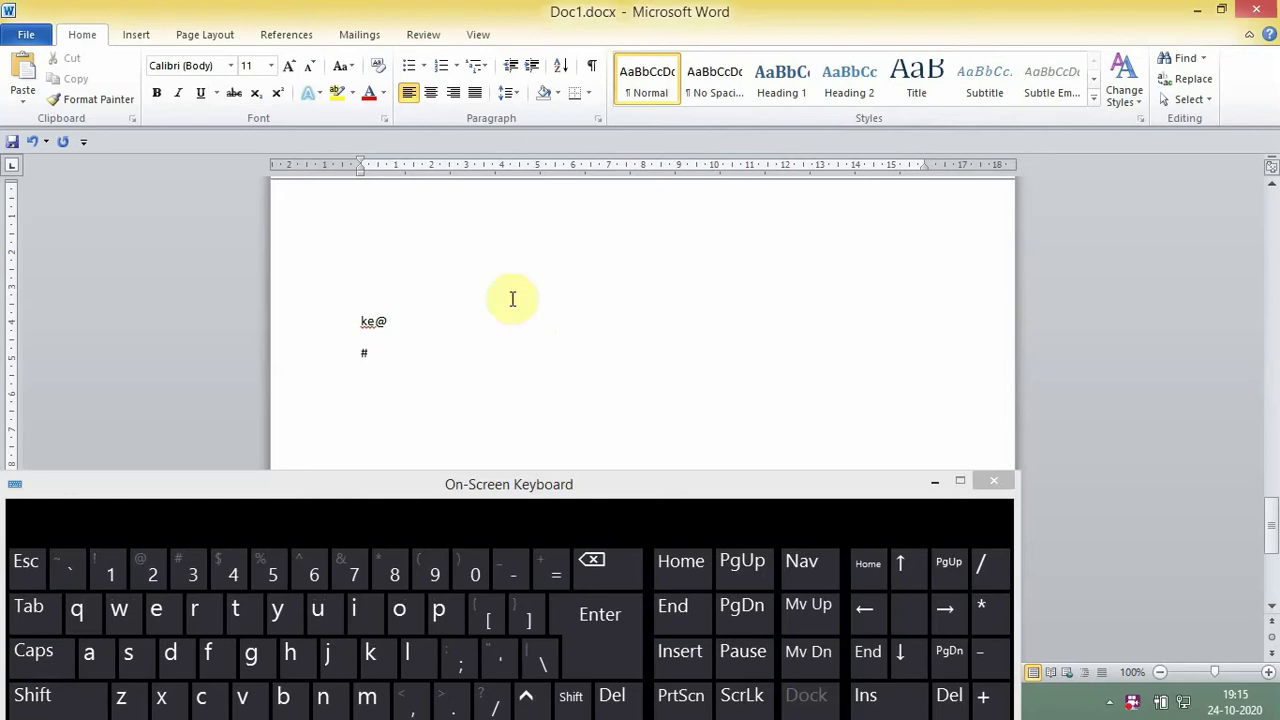
Drag the on-screen keyboard up and to the right, then go to the Start screen.
{"action": "left_click_drag", "start_coordinate": [506, 490], "coordinate": [554, 486]}
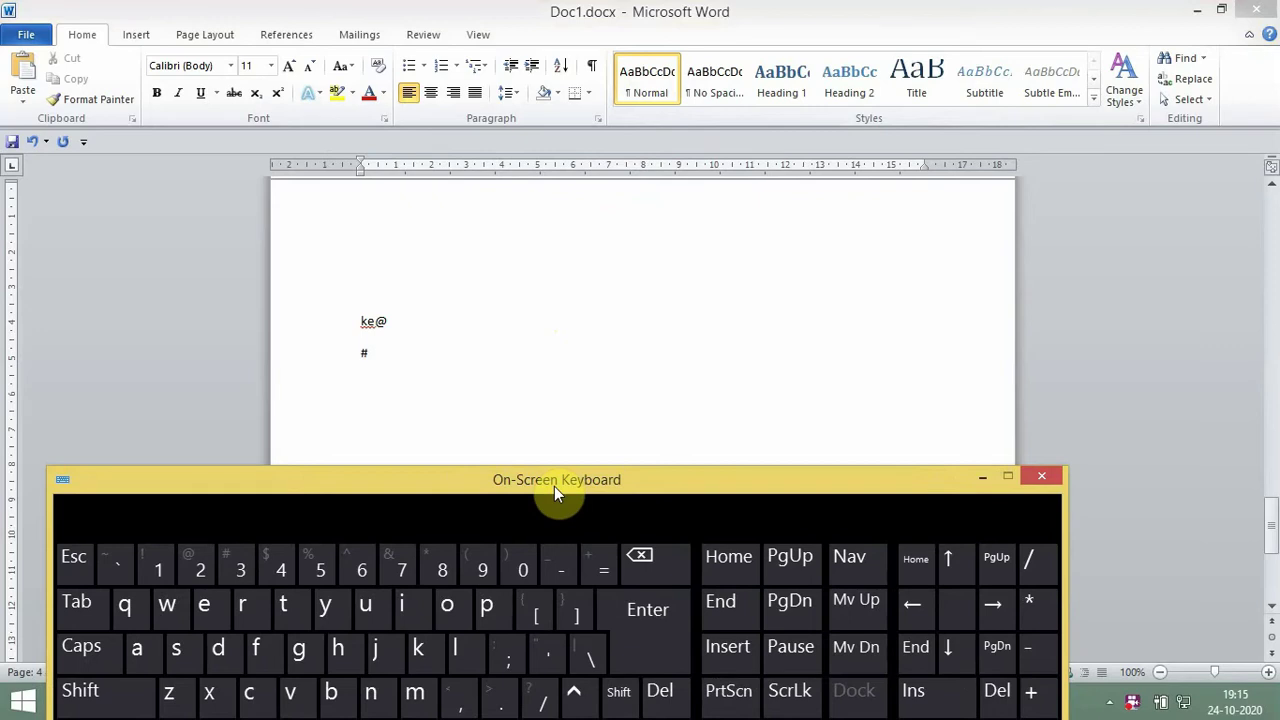
{"action": "left_click_drag", "start_coordinate": [554, 486], "coordinate": [633, 439]}
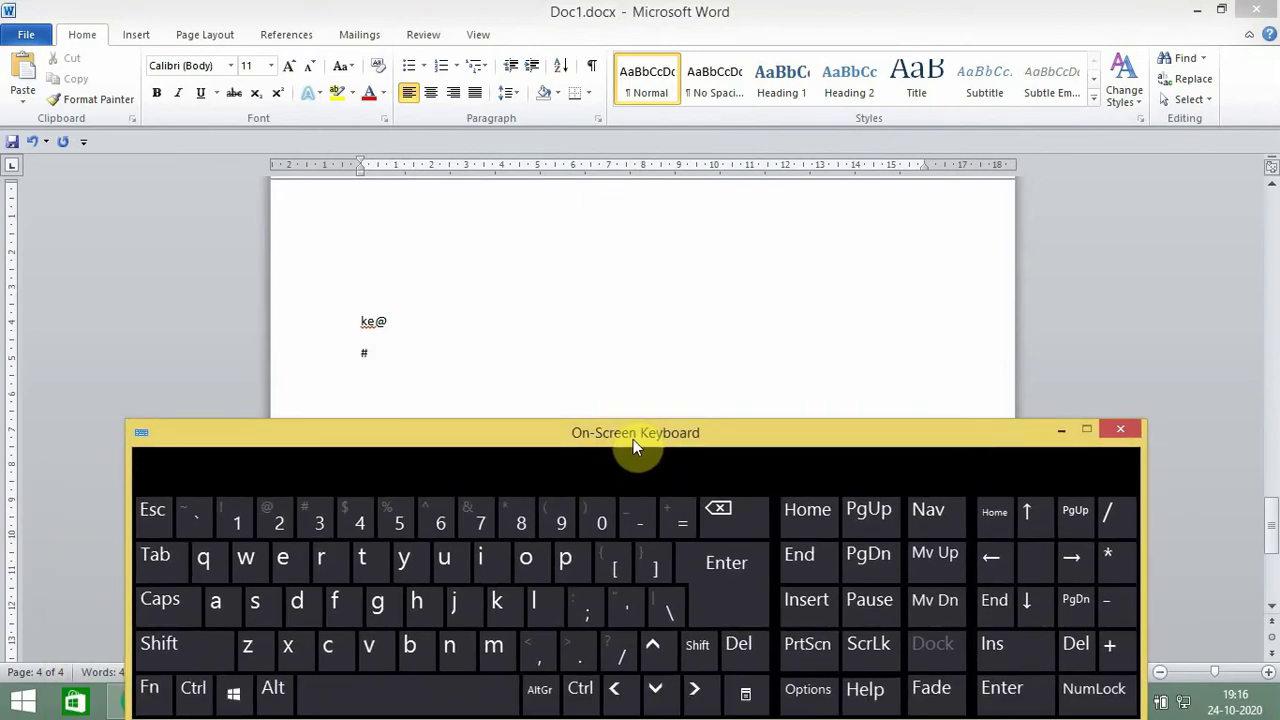
{"action": "mouse_move", "coordinate": [633, 439]}
{"action": "left_mouse_down"}
{"action": "mouse_move", "coordinate": [691, 427]}
{"action": "mouse_move", "coordinate": [669, 428]}
{"action": "left_mouse_up"}
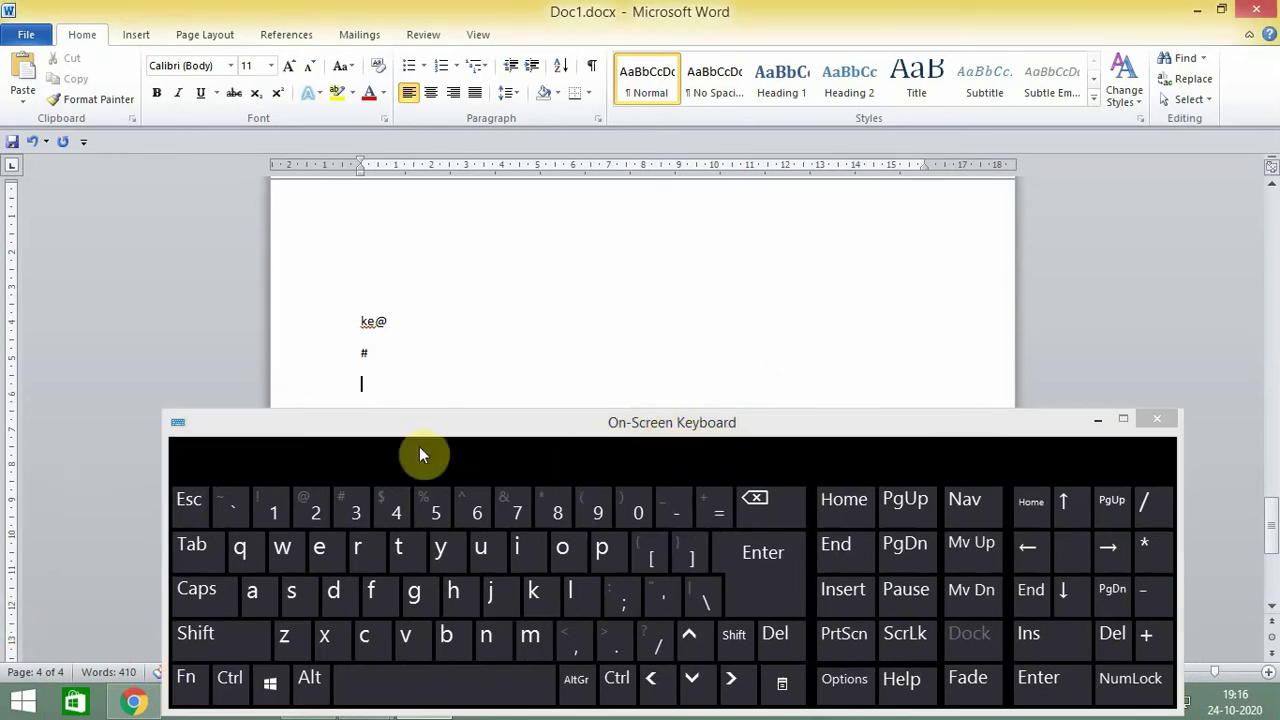
{"action": "left_click", "coordinate": [22, 712]}
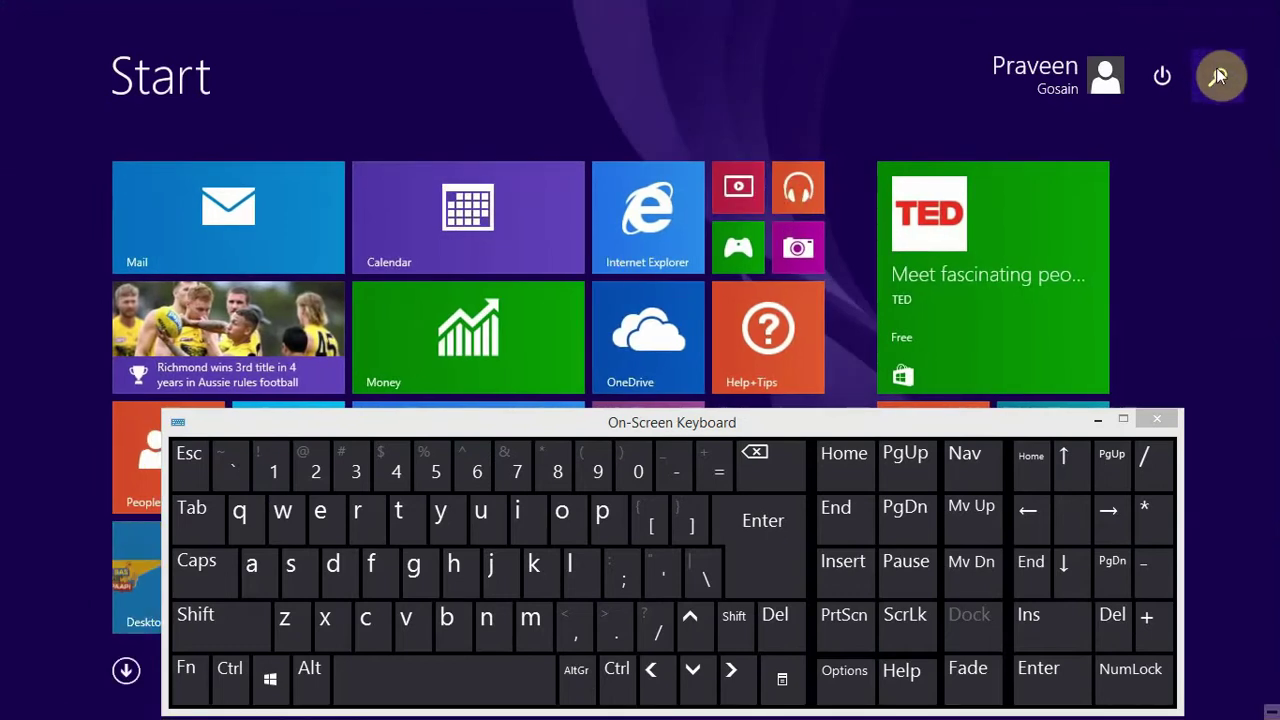
Search 'see' to launch PC settings, minimizing the on-screen keyboard so PC settings comes forward.
{"action": "left_click", "coordinate": [1217, 76]}
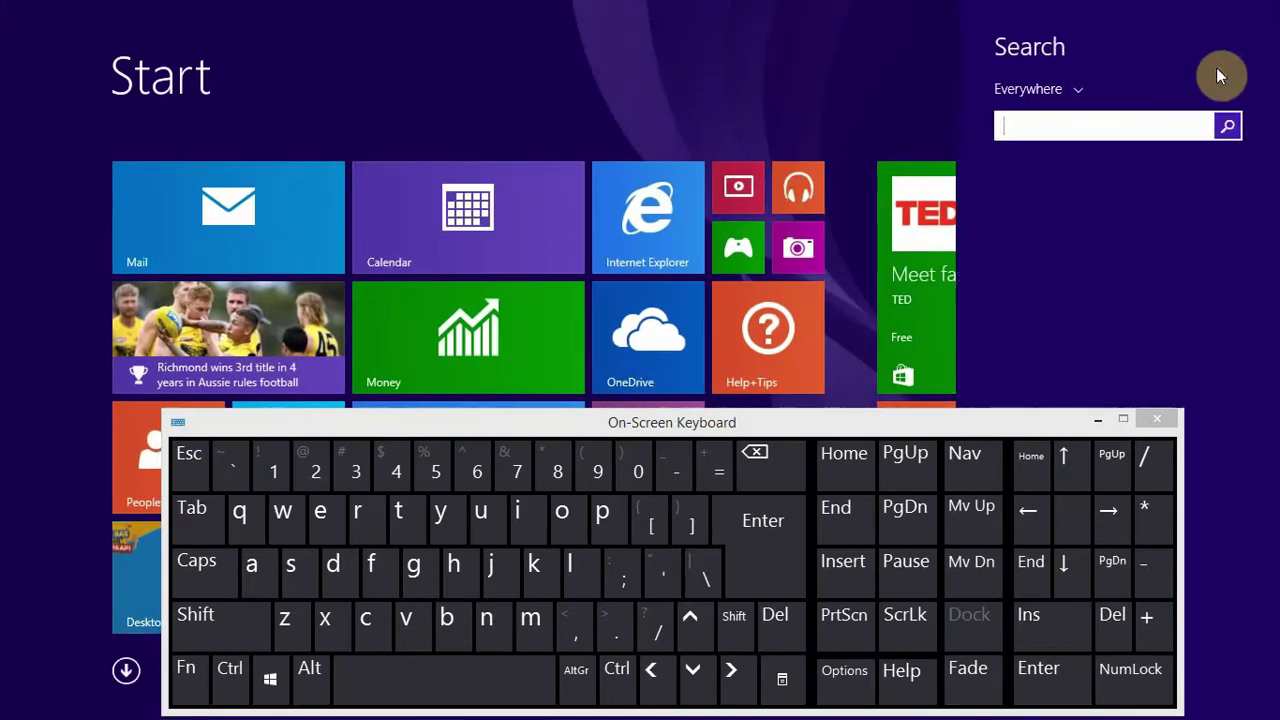
{"action": "type", "text": "see"}
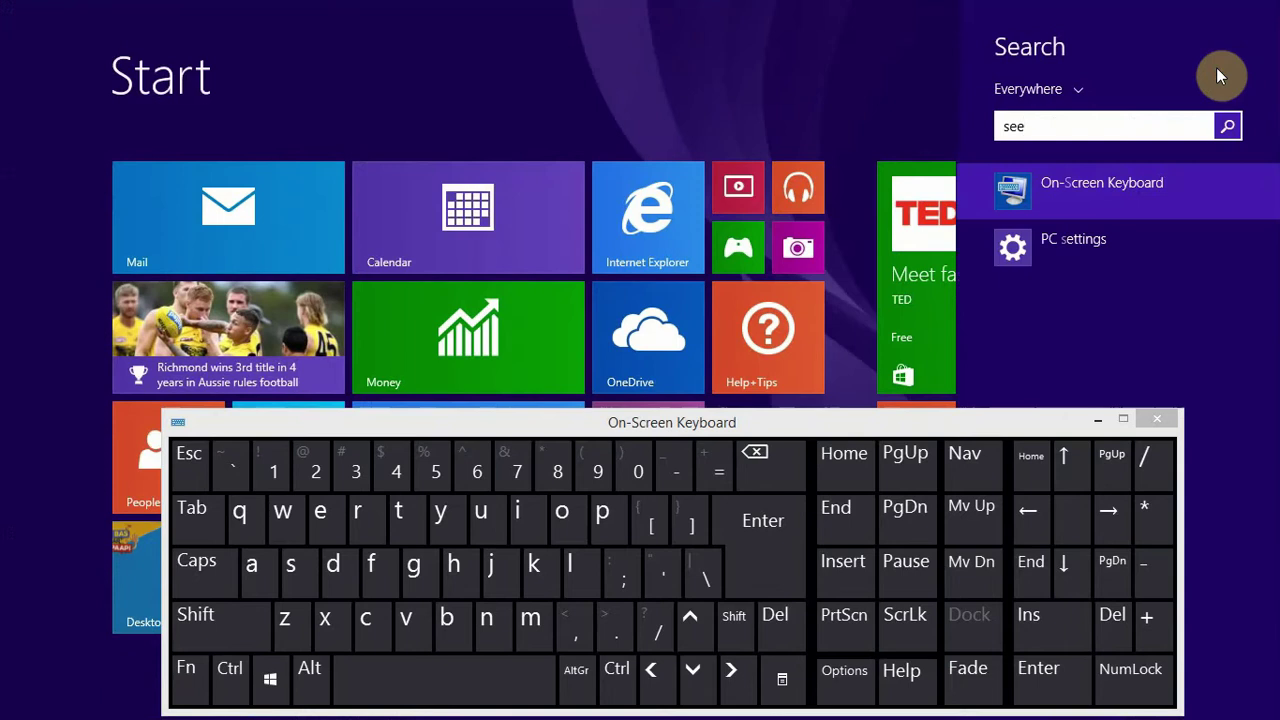
{"action": "left_click", "coordinate": [1128, 236]}
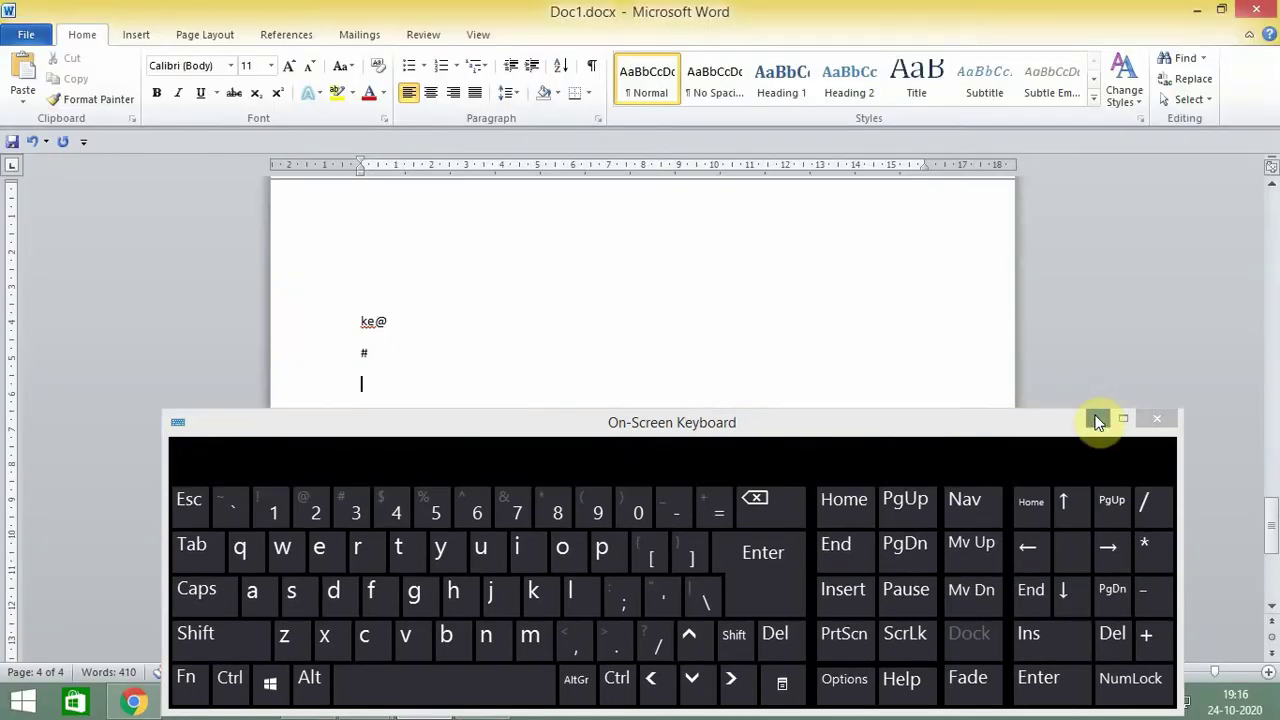
{"action": "left_click", "coordinate": [1097, 420]}
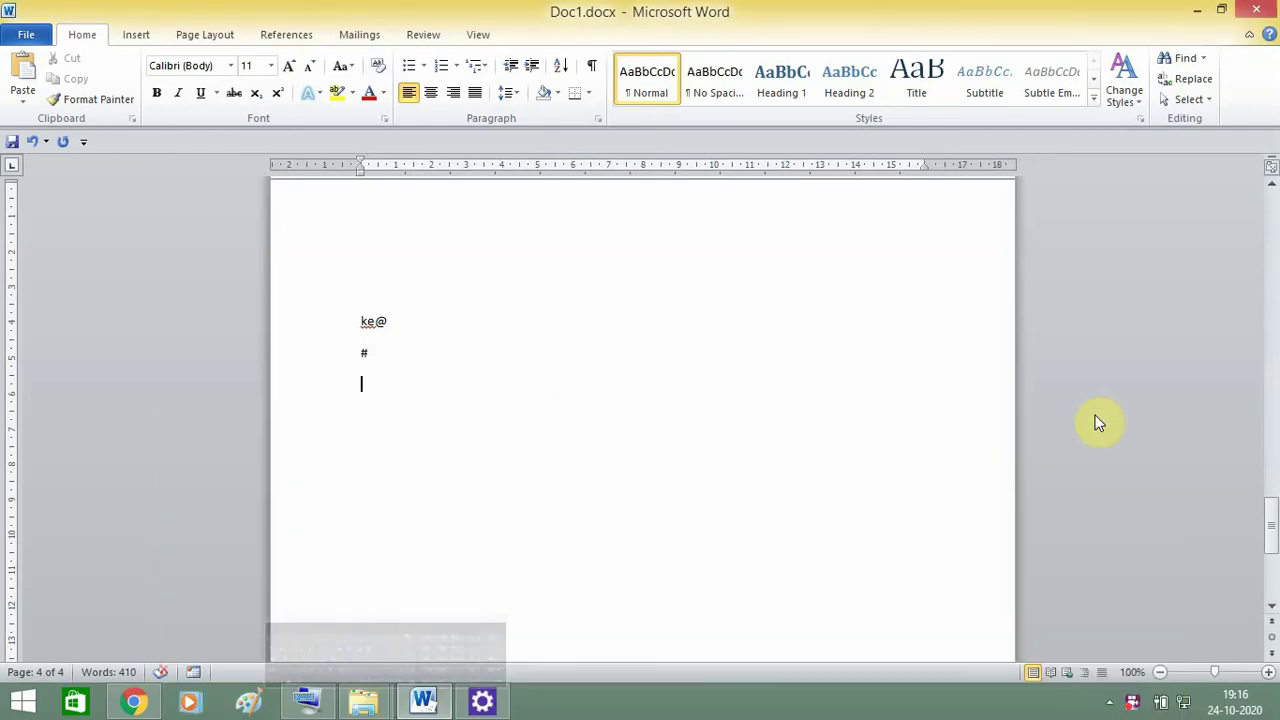
{"action": "left_click", "coordinate": [502, 700]}
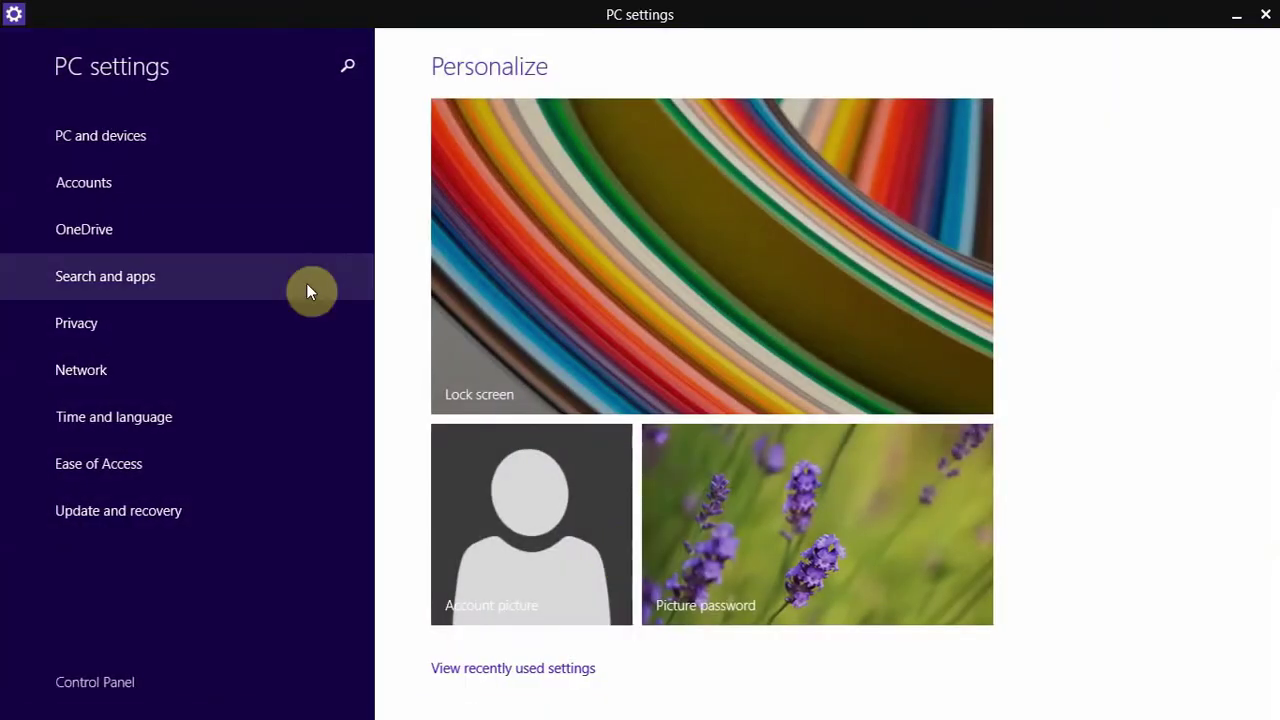
Go through Time and language to Region and language and its Add a language list.
{"action": "left_click", "coordinate": [206, 410]}
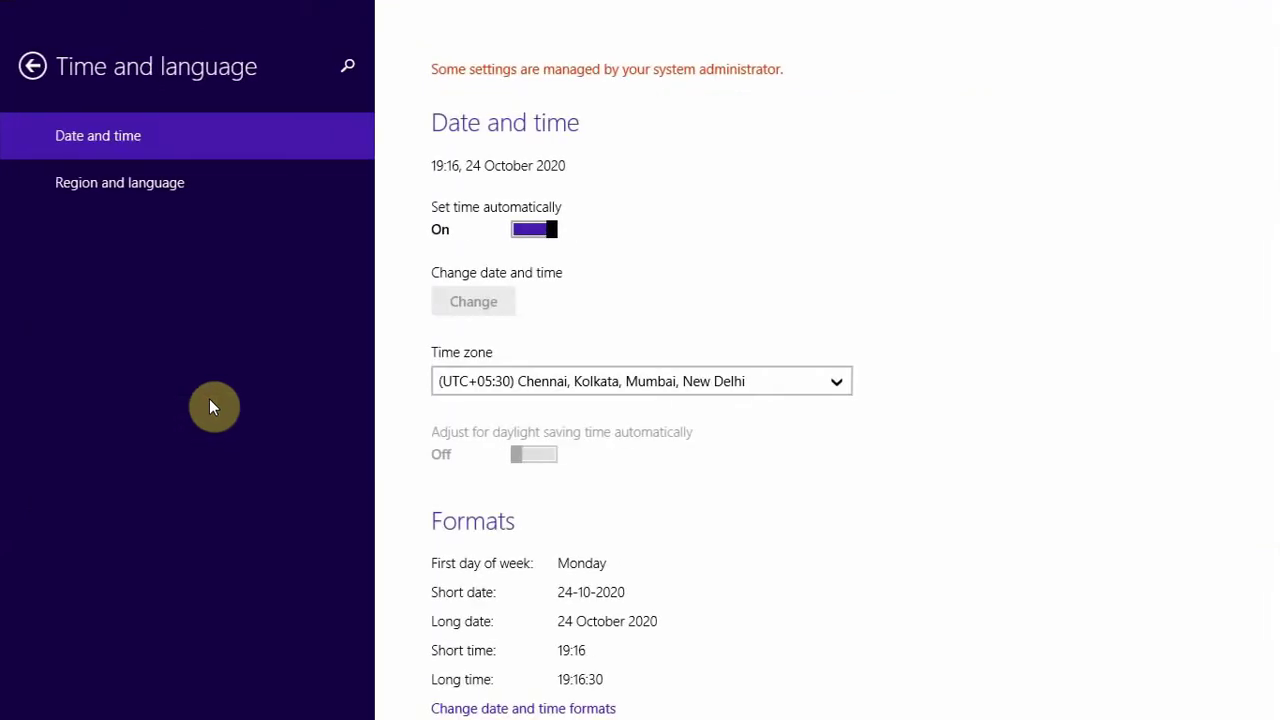
{"action": "left_click", "coordinate": [242, 184]}
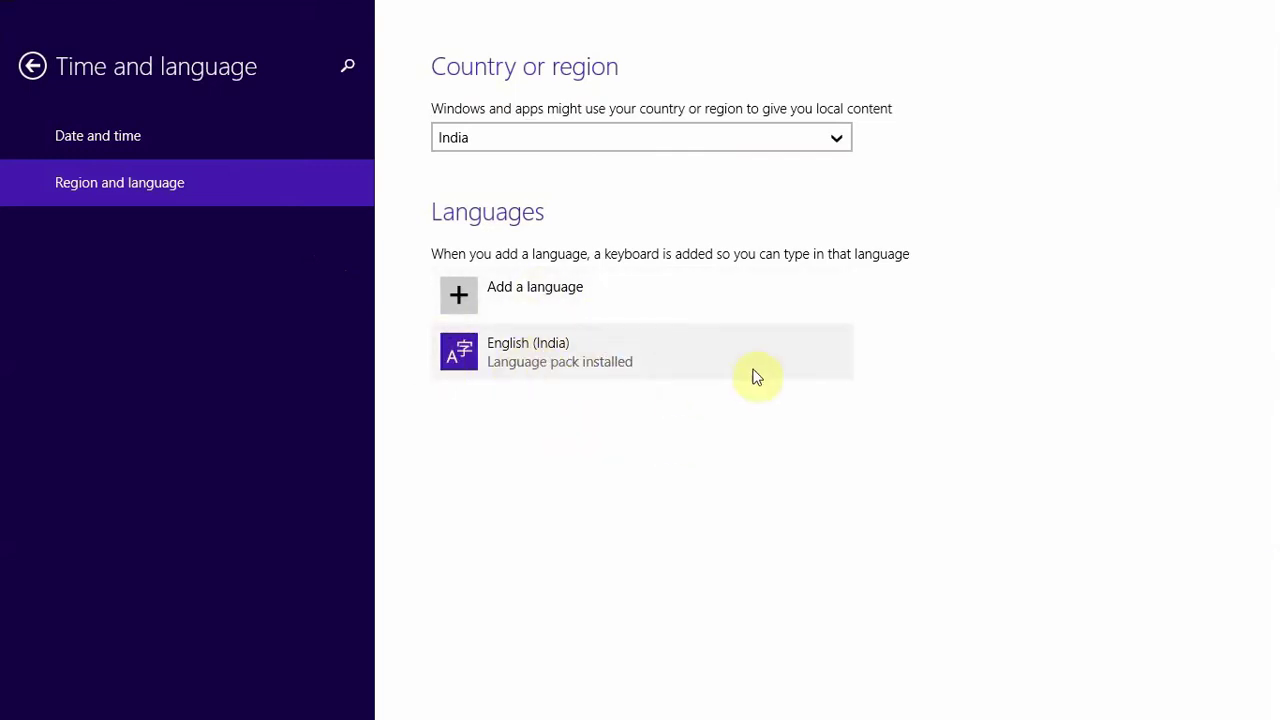
{"action": "left_click", "coordinate": [125, 146]}
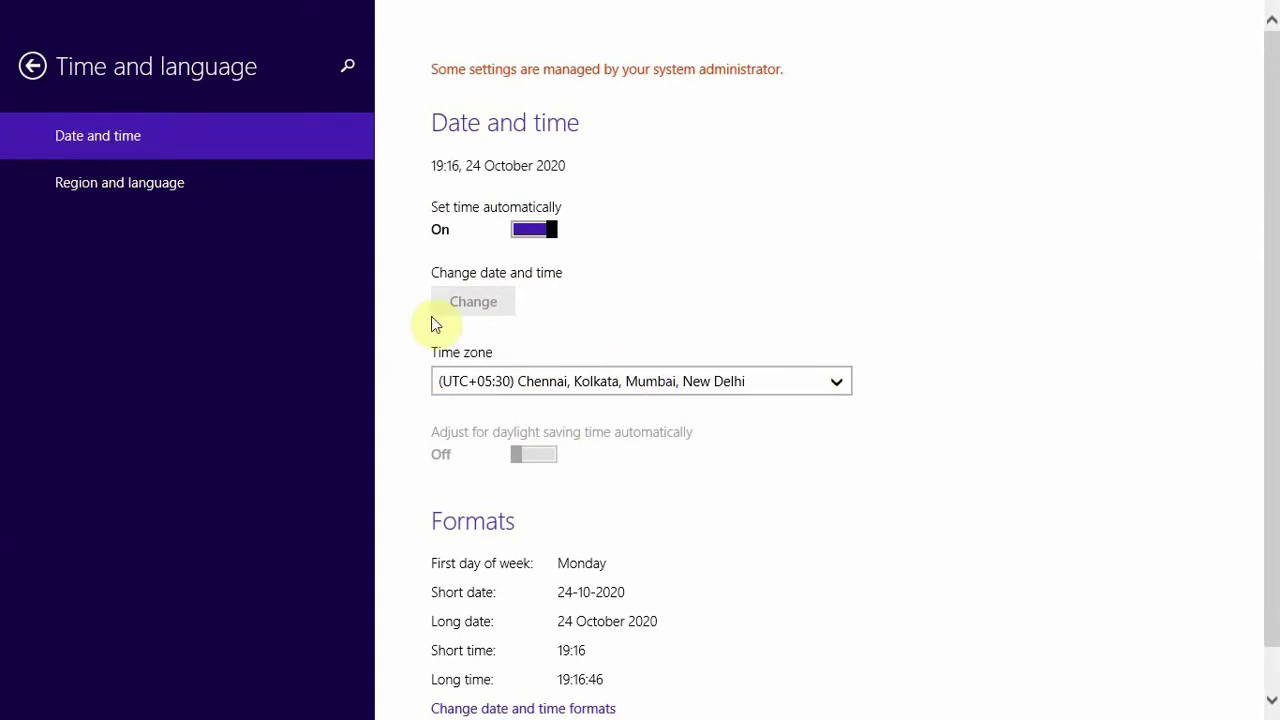
{"action": "left_click", "coordinate": [184, 185]}
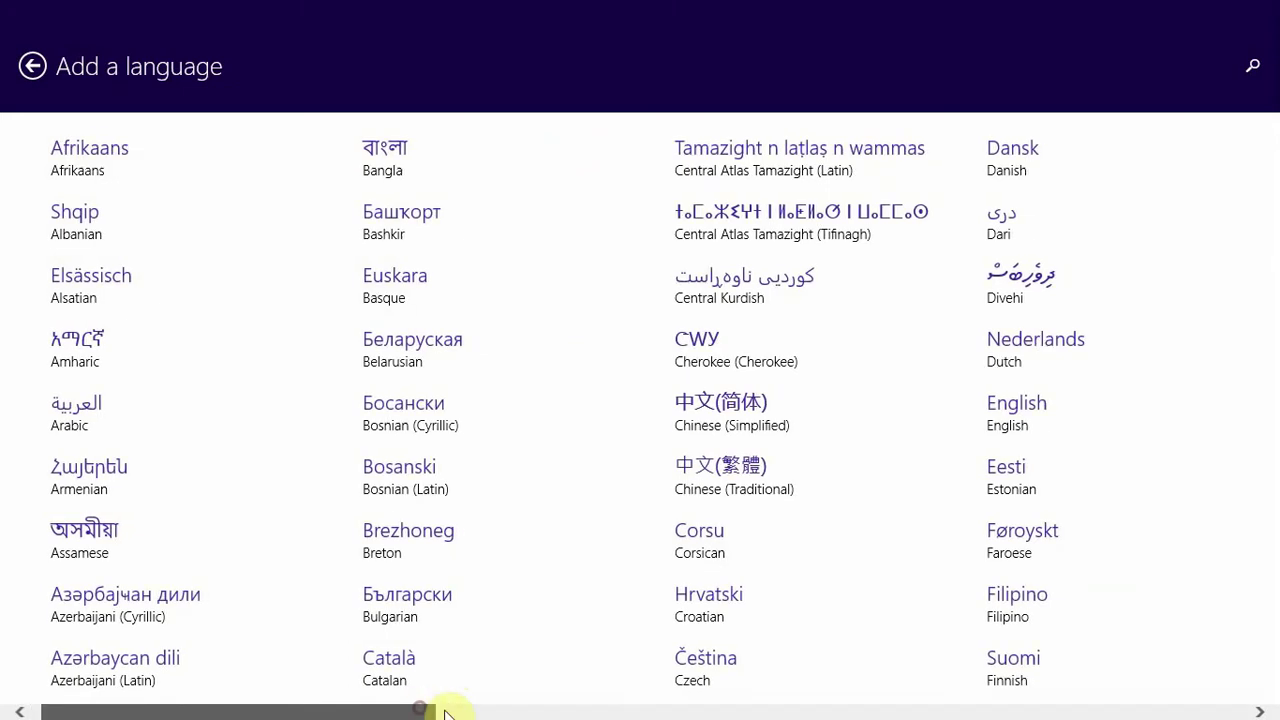
{"action": "left_click_drag", "start_coordinate": [420, 712], "coordinate": [758, 712]}
{"action": "scroll", "coordinate": [571, 449], "scroll_direction": "down", "scroll_amount": 3}
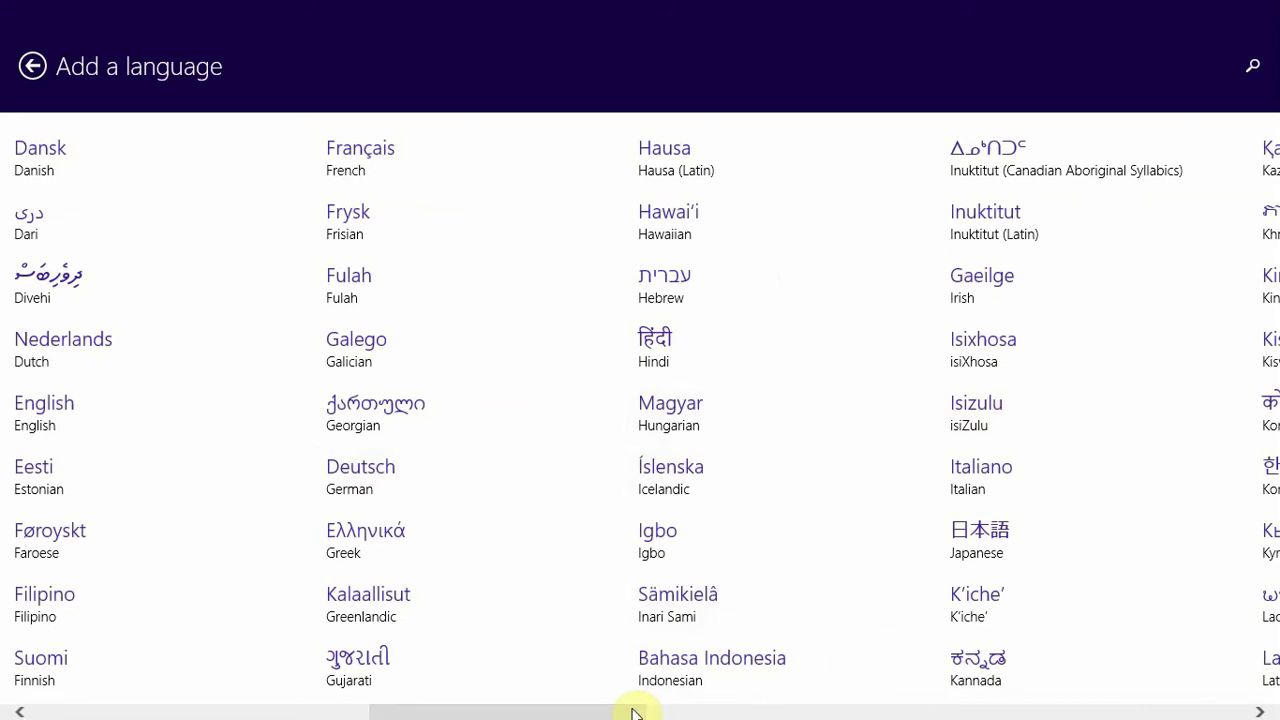
{"action": "mouse_move", "coordinate": [632, 711]}
{"action": "left_mouse_down"}
{"action": "mouse_move", "coordinate": [770, 706]}
{"action": "mouse_move", "coordinate": [761, 712]}
{"action": "left_mouse_up"}
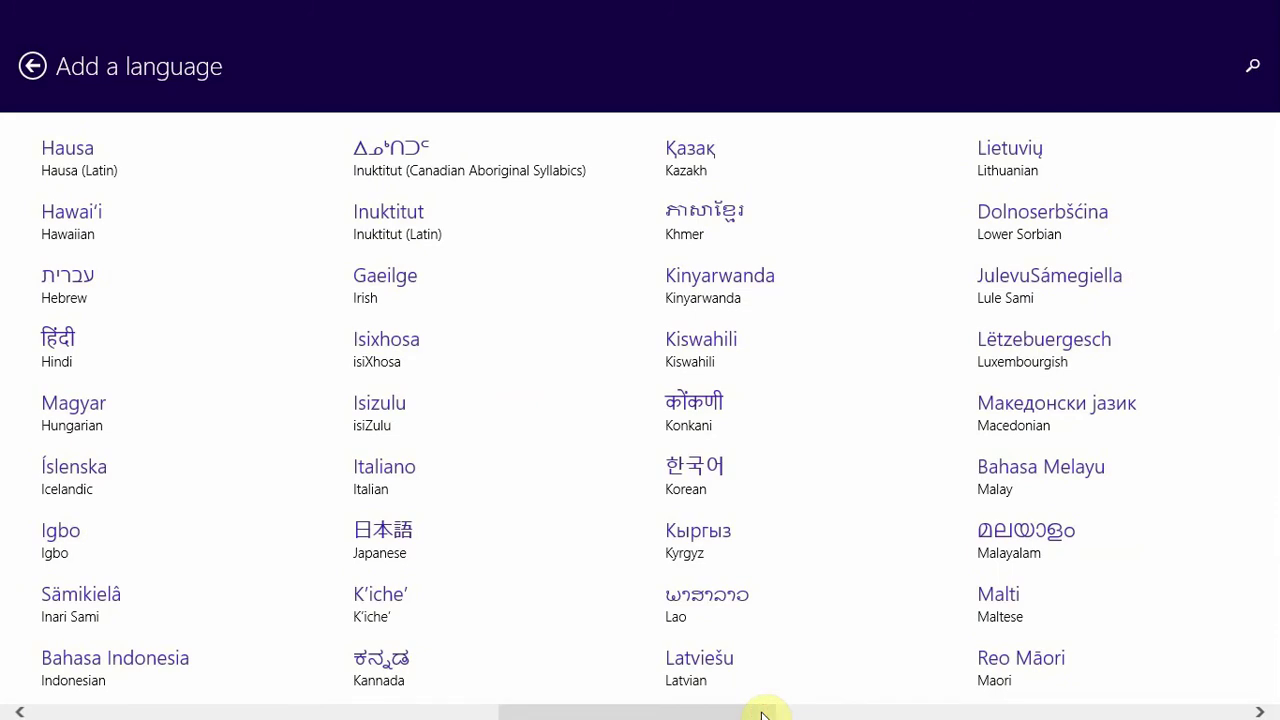
{"action": "left_click_drag", "start_coordinate": [761, 712], "coordinate": [505, 716]}
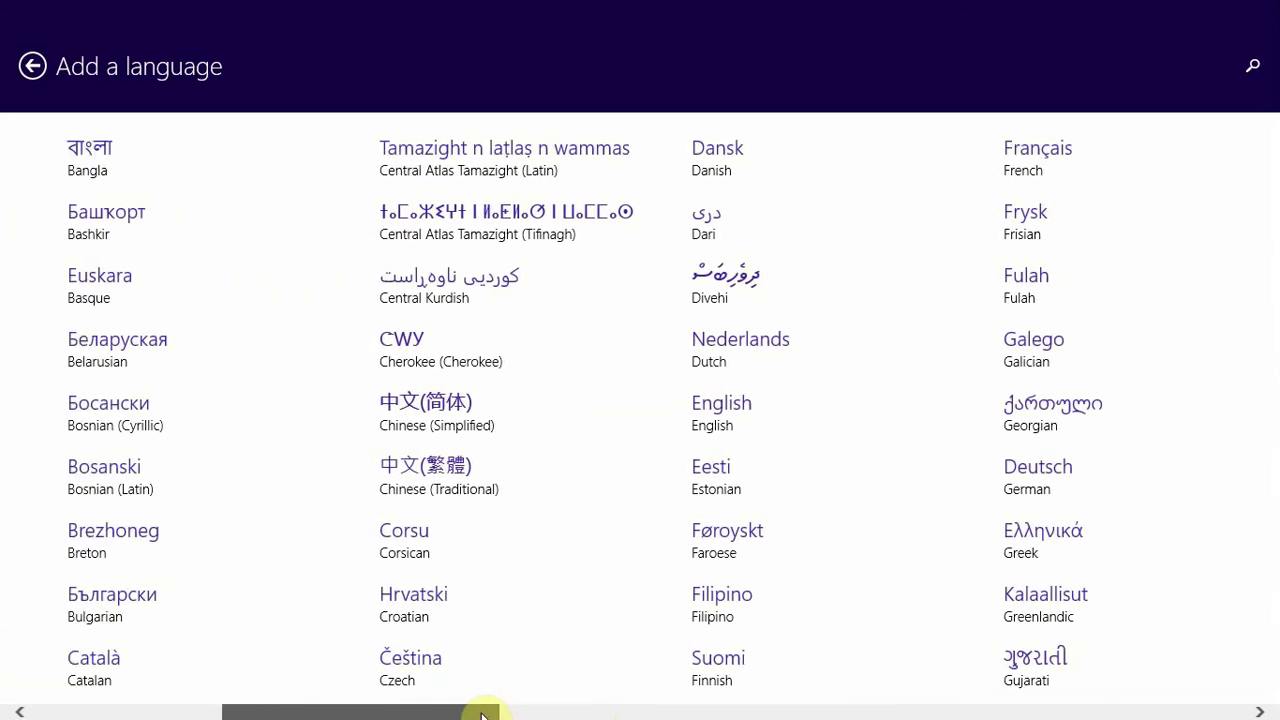
{"action": "left_click_drag", "start_coordinate": [505, 716], "coordinate": [245, 714]}
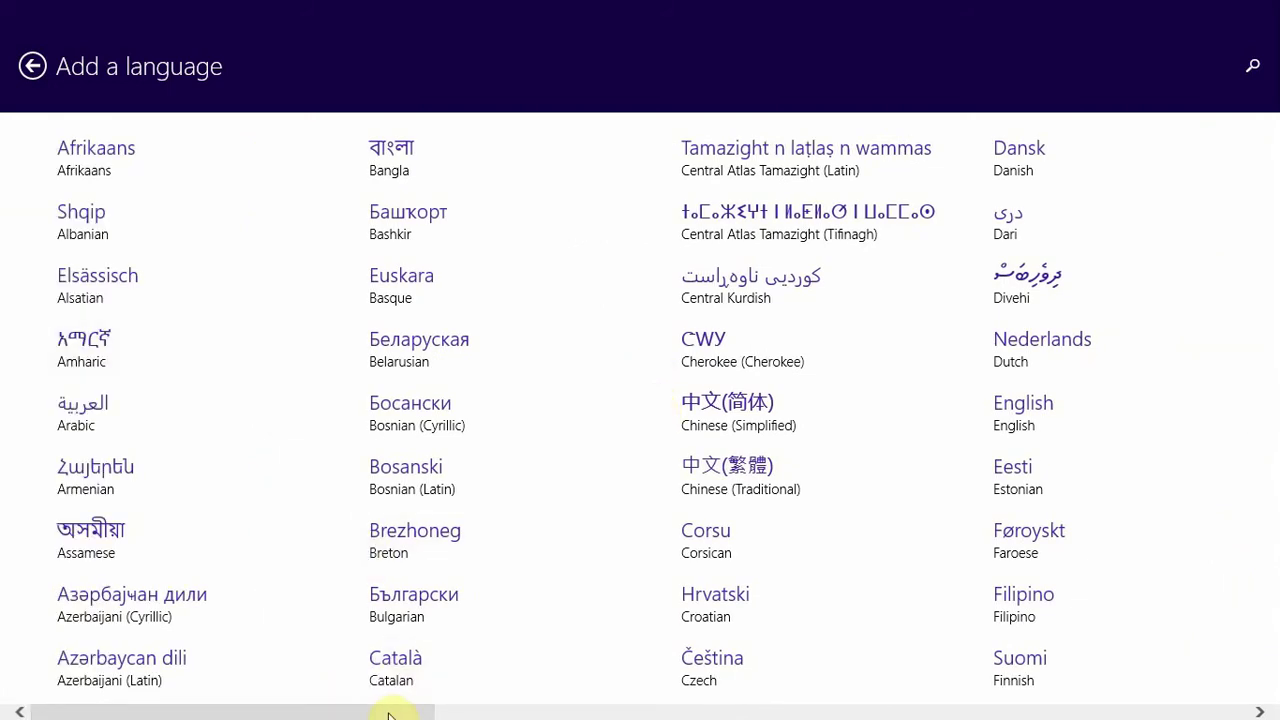
{"action": "left_click_drag", "start_coordinate": [388, 712], "coordinate": [527, 716]}
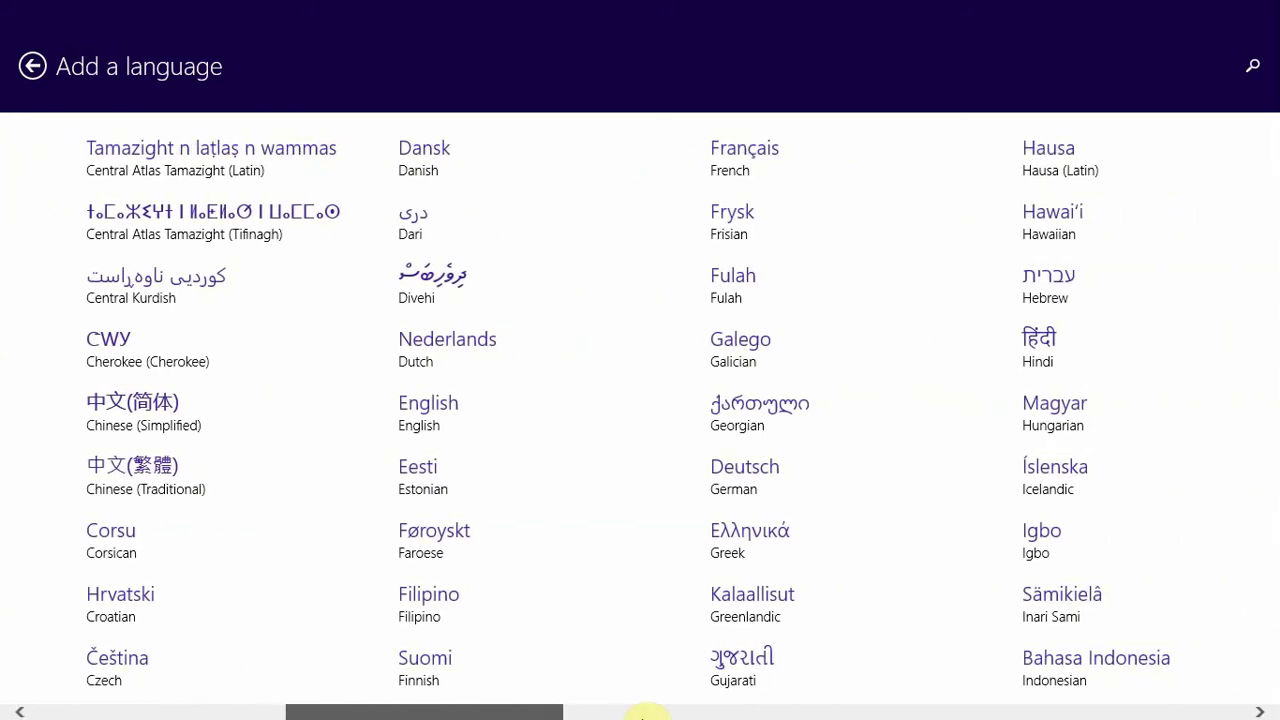
{"action": "left_click_drag", "start_coordinate": [527, 716], "coordinate": [642, 716]}
{"action": "left_click_drag", "start_coordinate": [514, 714], "coordinate": [893, 712]}
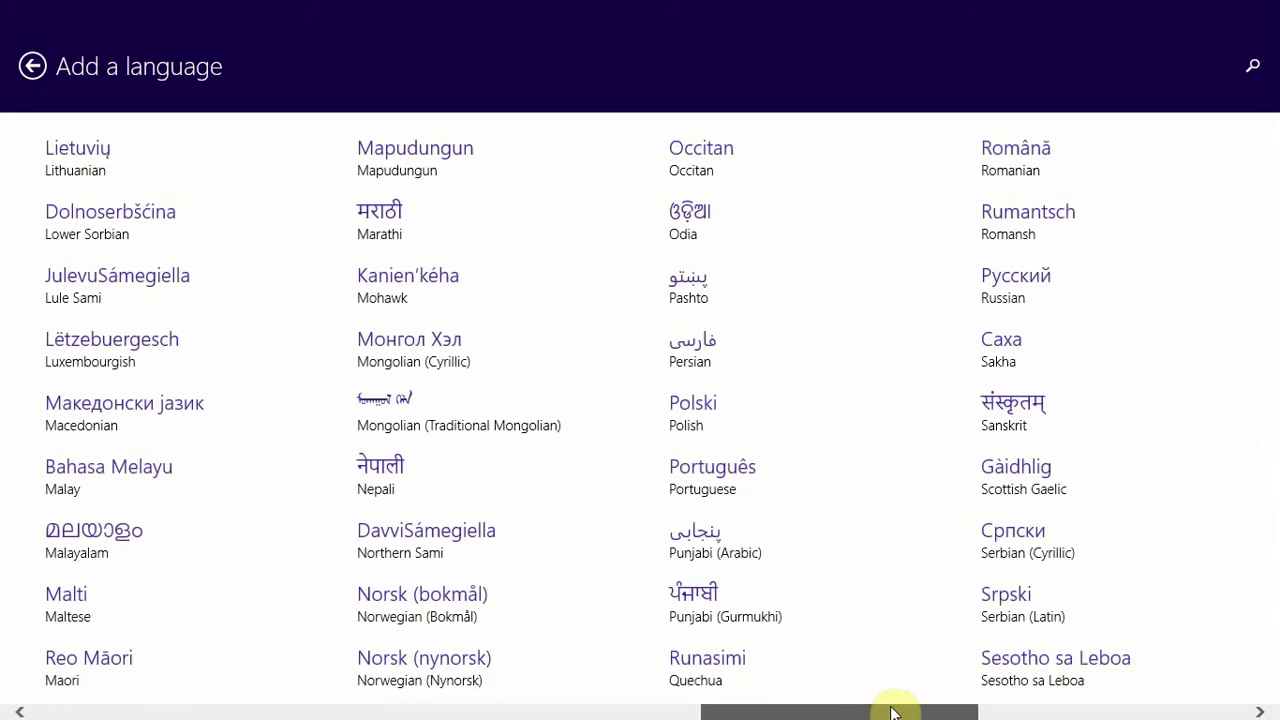
{"action": "mouse_move", "coordinate": [893, 712]}
{"action": "left_mouse_down"}
{"action": "mouse_move", "coordinate": [1120, 712]}
{"action": "mouse_move", "coordinate": [704, 716]}
{"action": "left_mouse_up"}
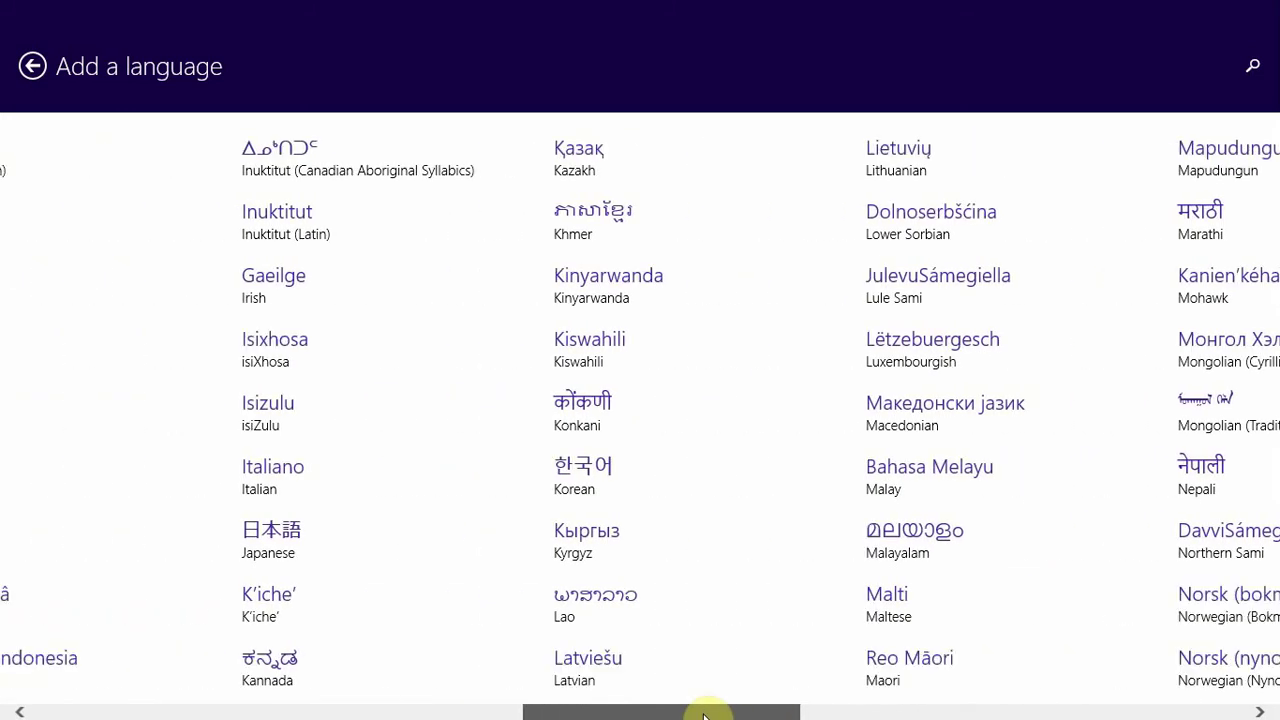
{"action": "left_click_drag", "start_coordinate": [704, 716], "coordinate": [495, 712]}
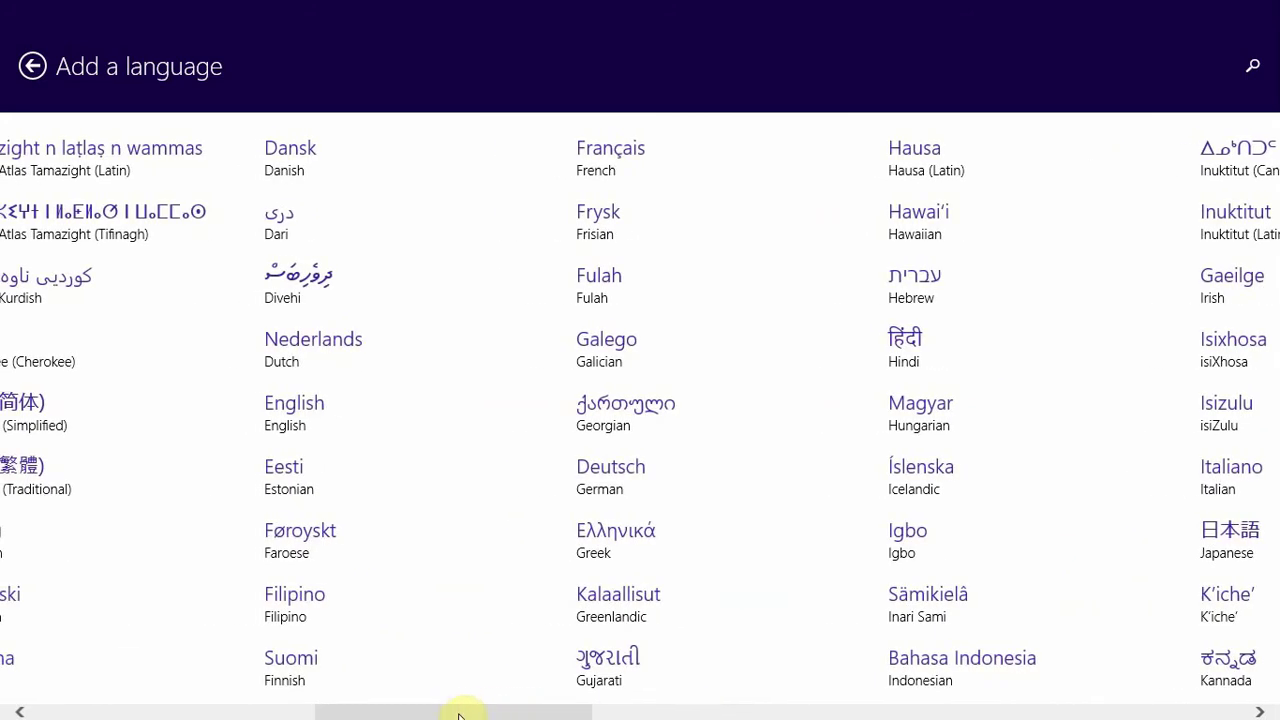
{"action": "left_click_drag", "start_coordinate": [459, 716], "coordinate": [243, 716]}
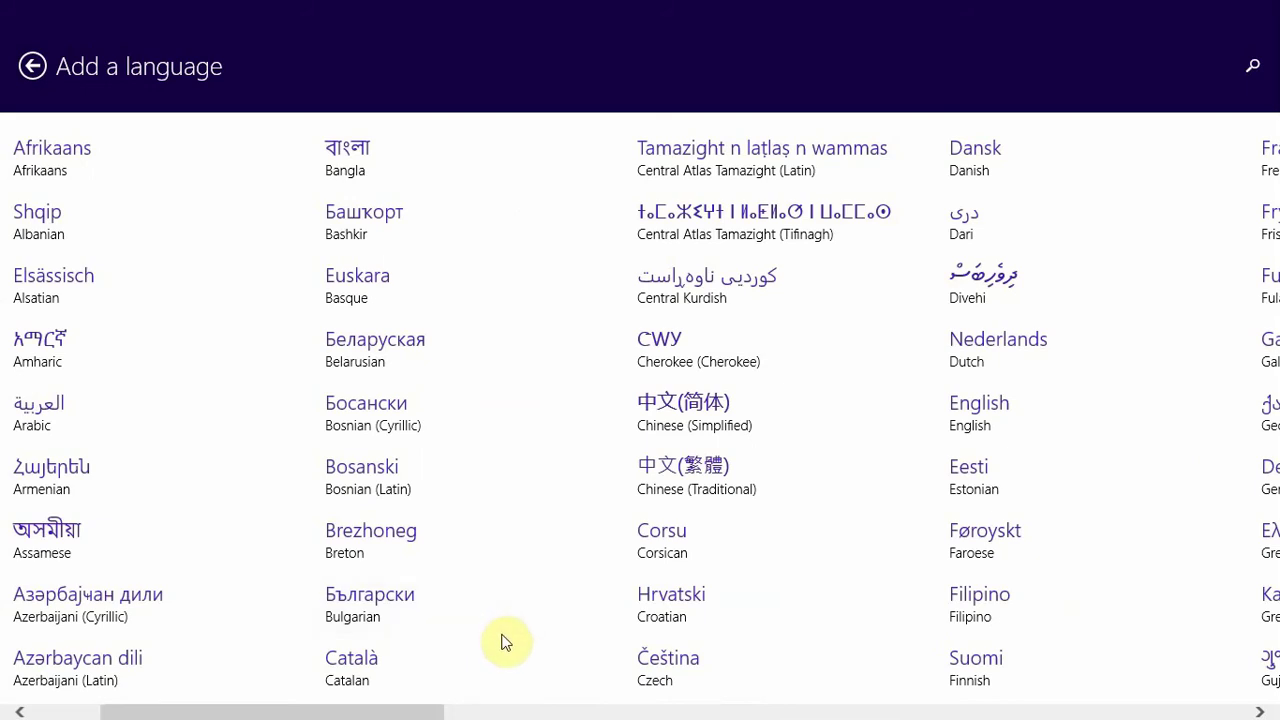
Add English (Australia), then remove it so only English (India) remains, and show Date and time.
{"action": "left_click", "coordinate": [1012, 436]}
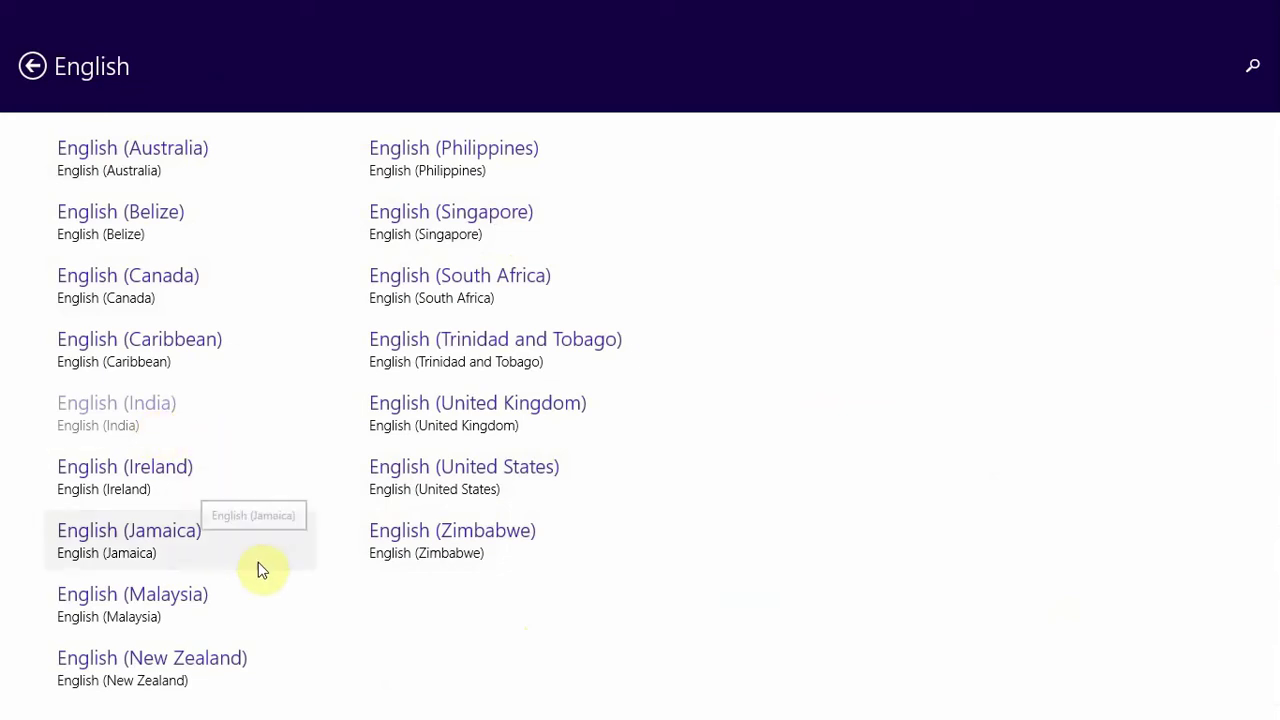
{"action": "left_click", "coordinate": [190, 168]}
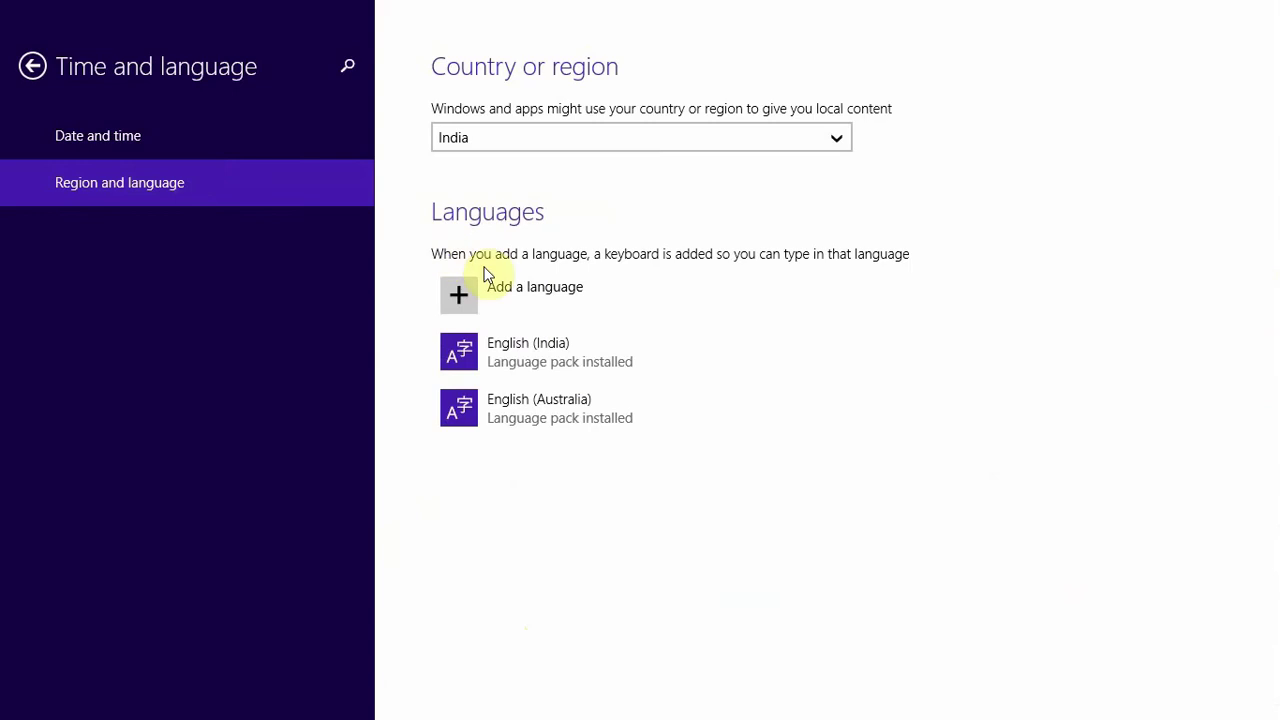
{"action": "left_click", "coordinate": [592, 425]}
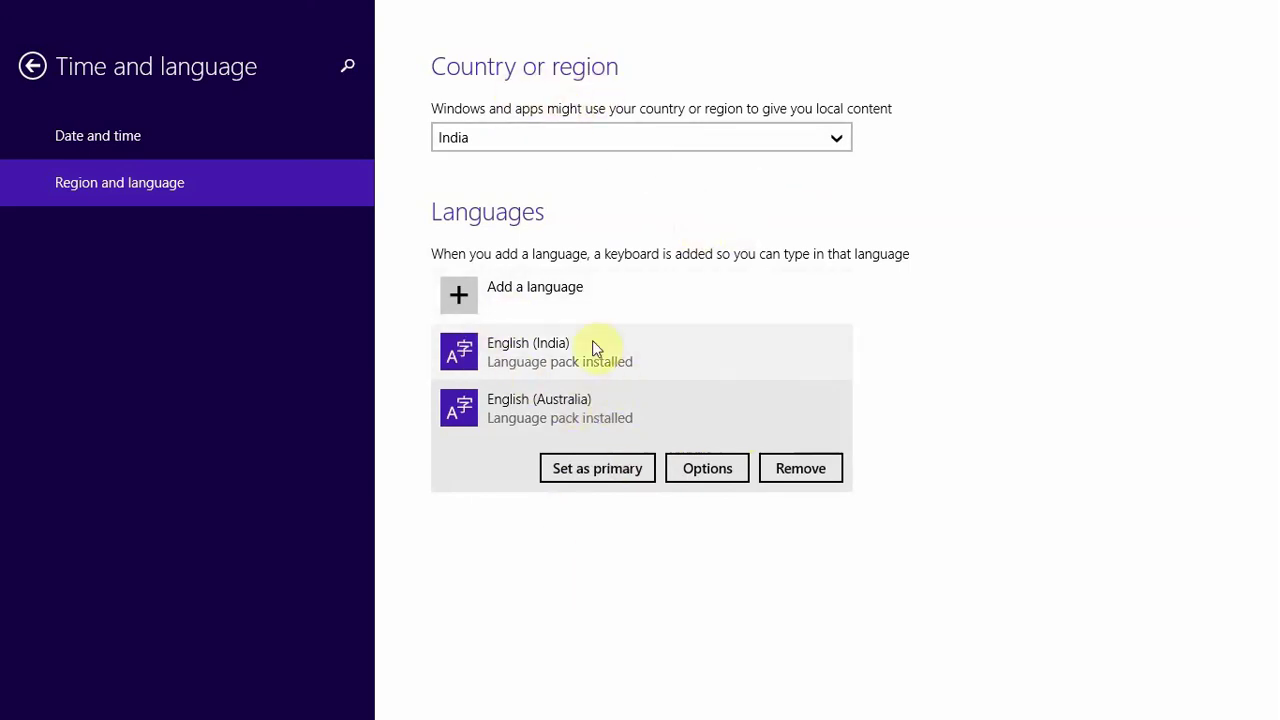
{"action": "left_click", "coordinate": [808, 470]}
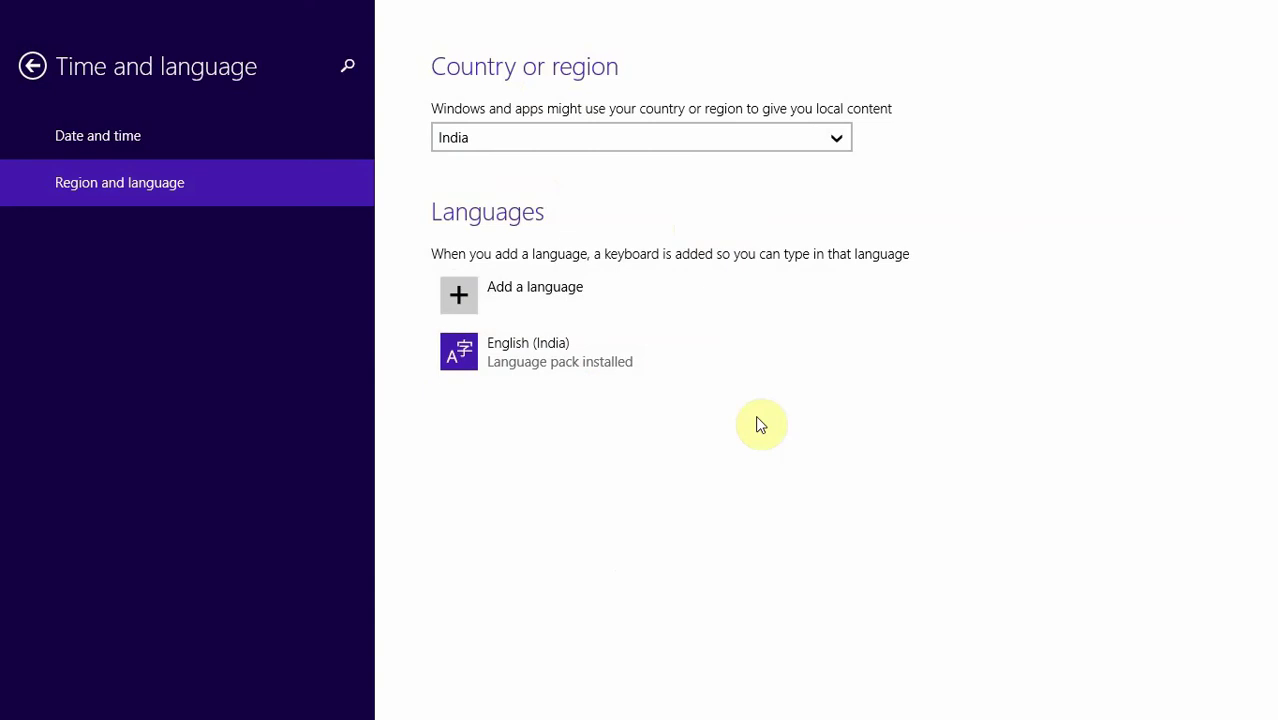
{"action": "left_click", "coordinate": [163, 152]}
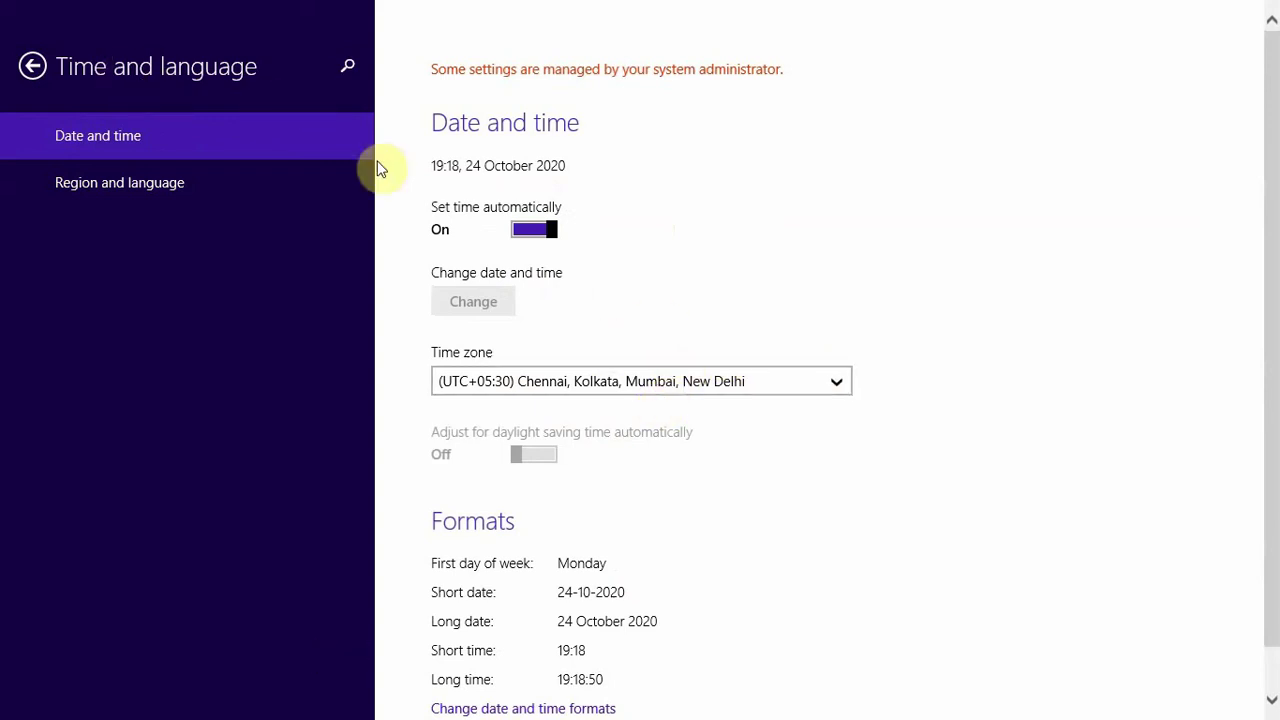
Back in Word, type '@', '#' and '$' on separate new lines to test the symbols.
{"action": "key", "text": "alt+Tab"}
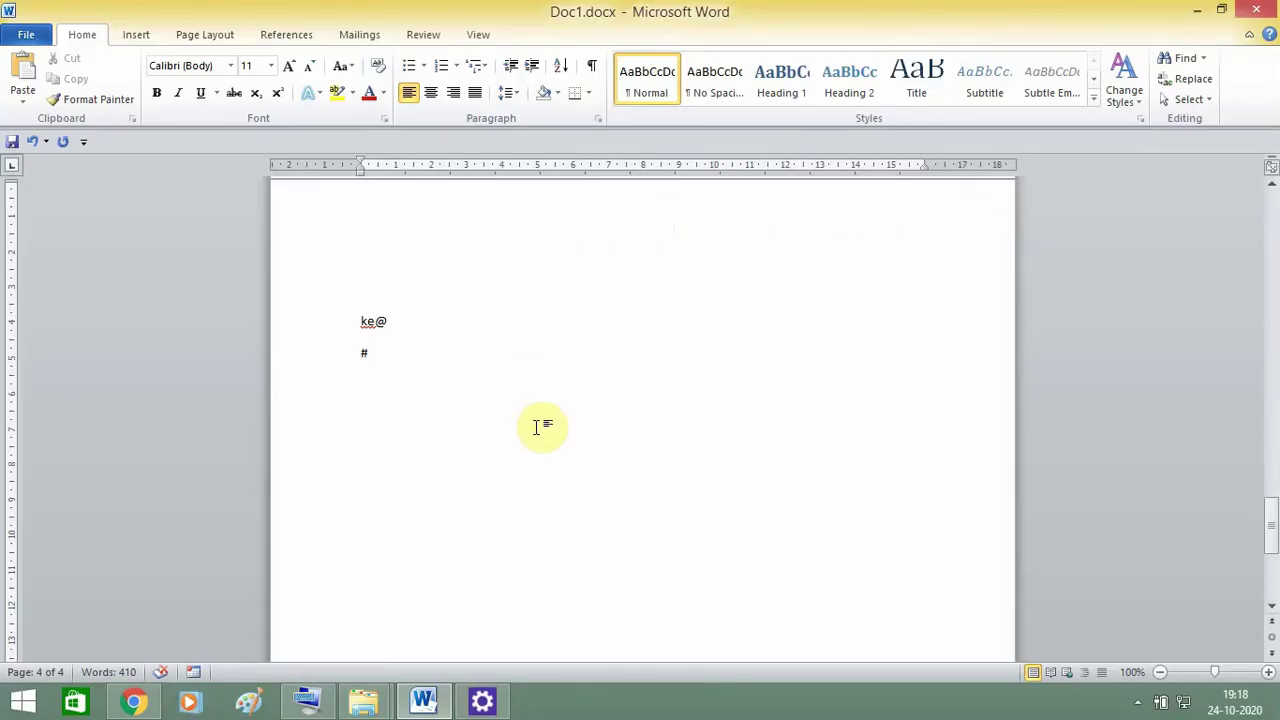
{"action": "type", "text": "@"}
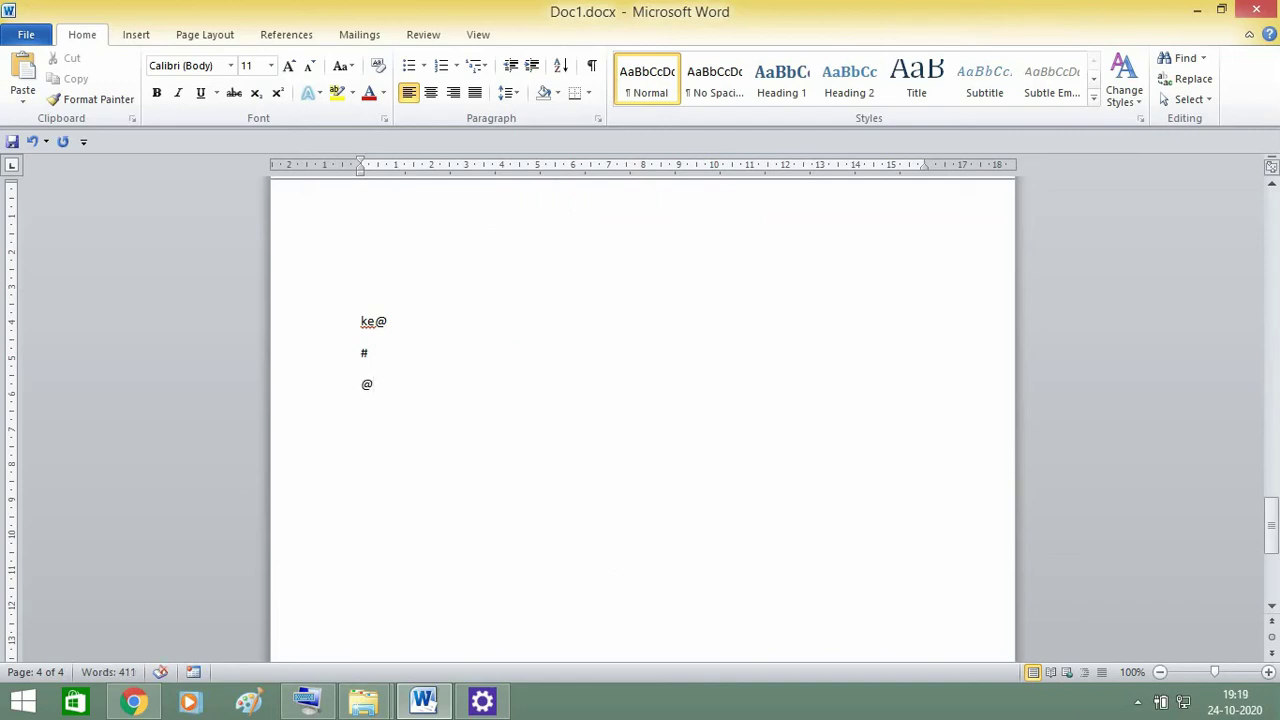
{"action": "type", "text": "#"}
{"action": "key", "text": "Return"}
{"action": "type", "text": "$"}
{"action": "key", "text": "Return"}
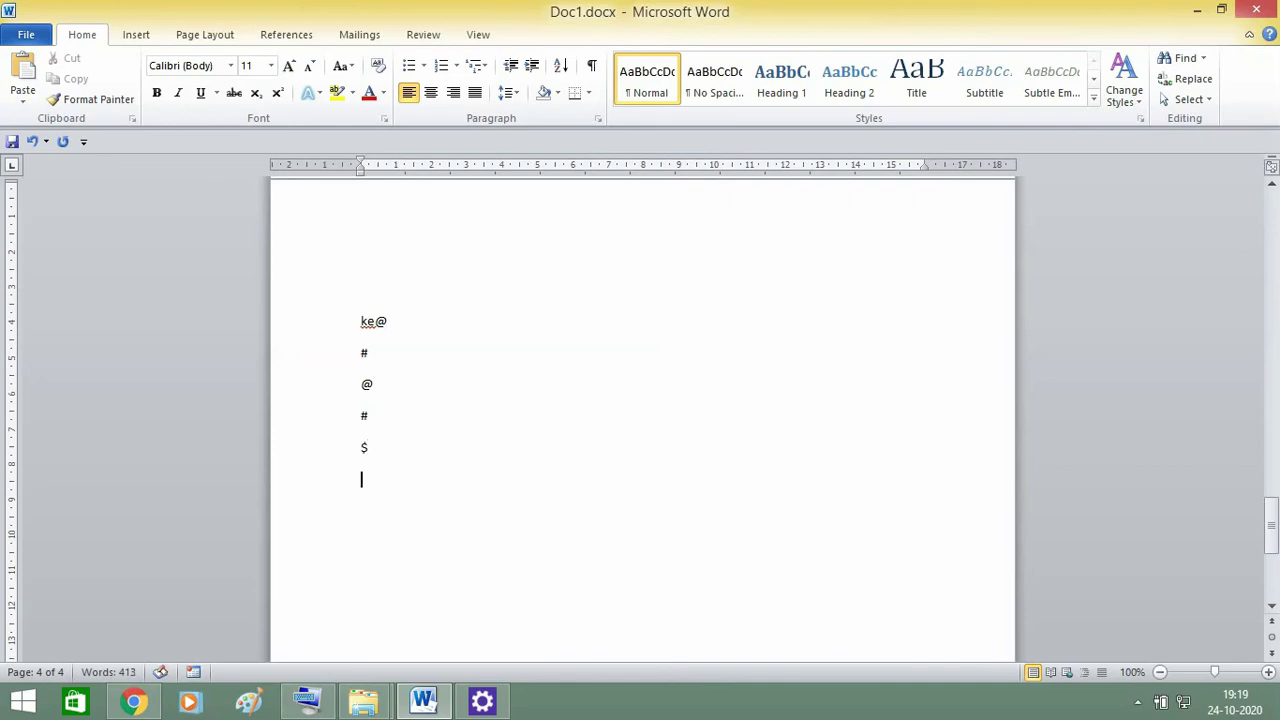